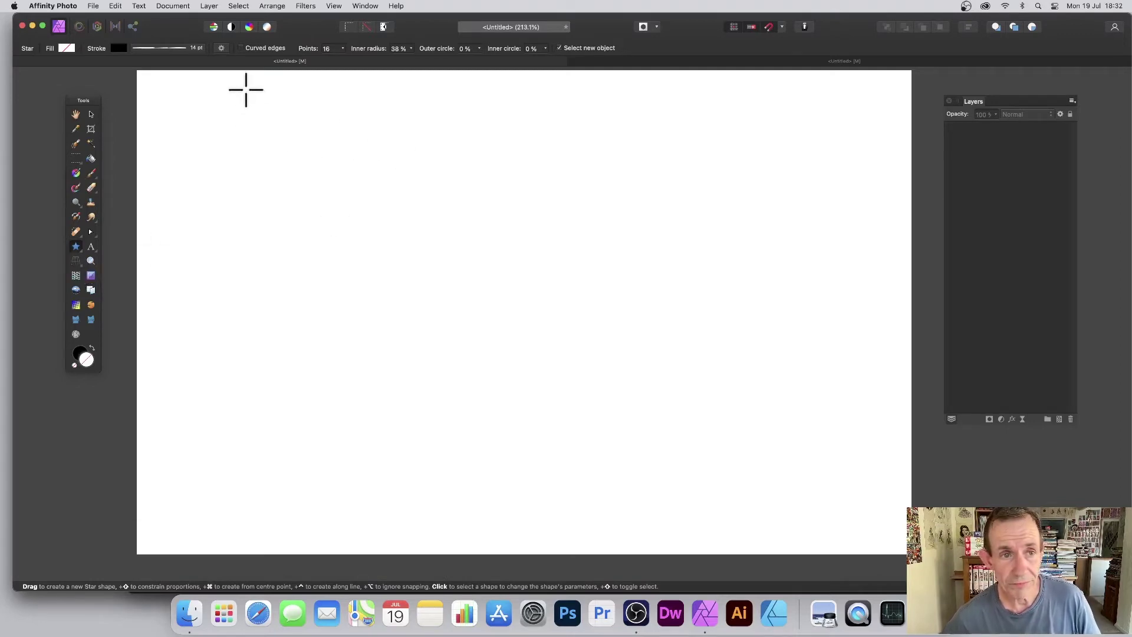
Step: Draw a large hollow 16-point star with a 14 pt black stroke, ready for node editing
drag(245, 89, 672, 483)
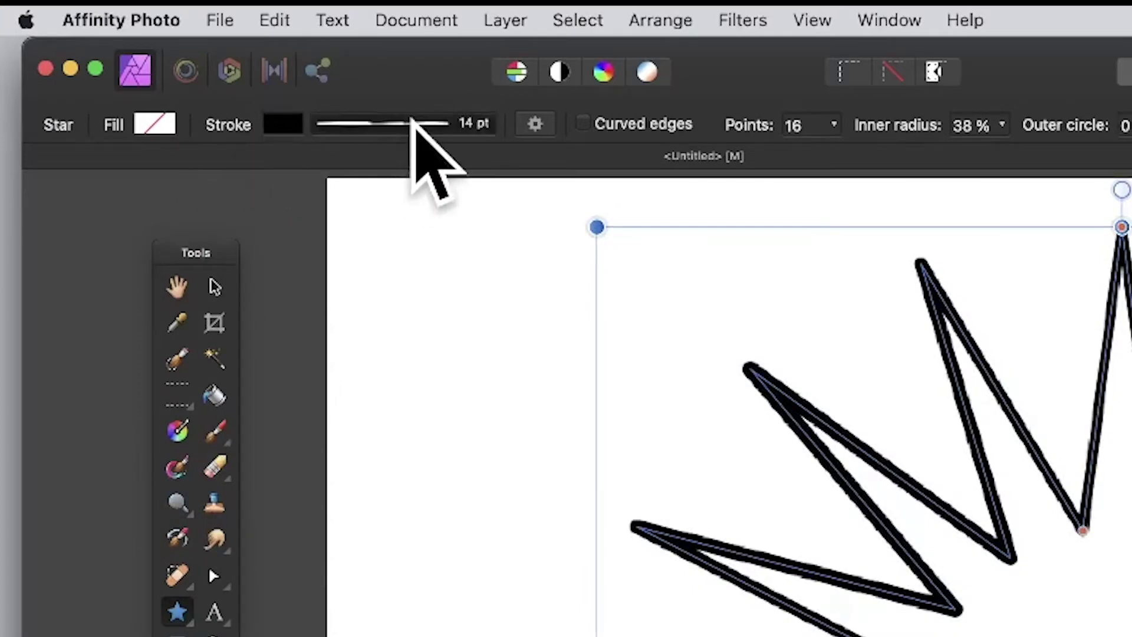
click(410, 123)
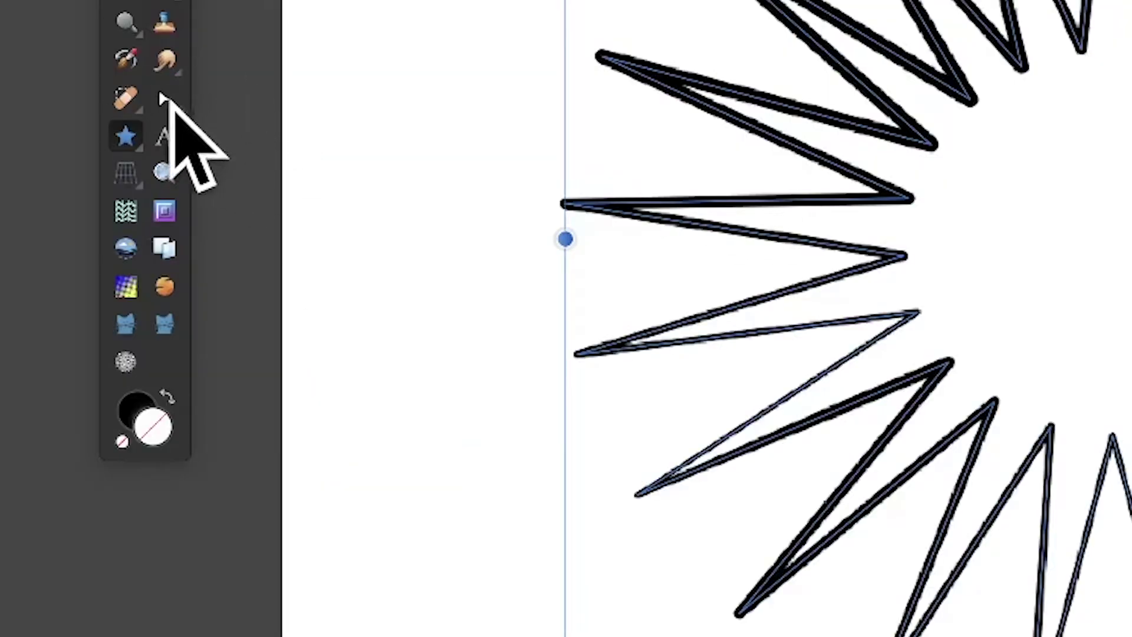
click(164, 98)
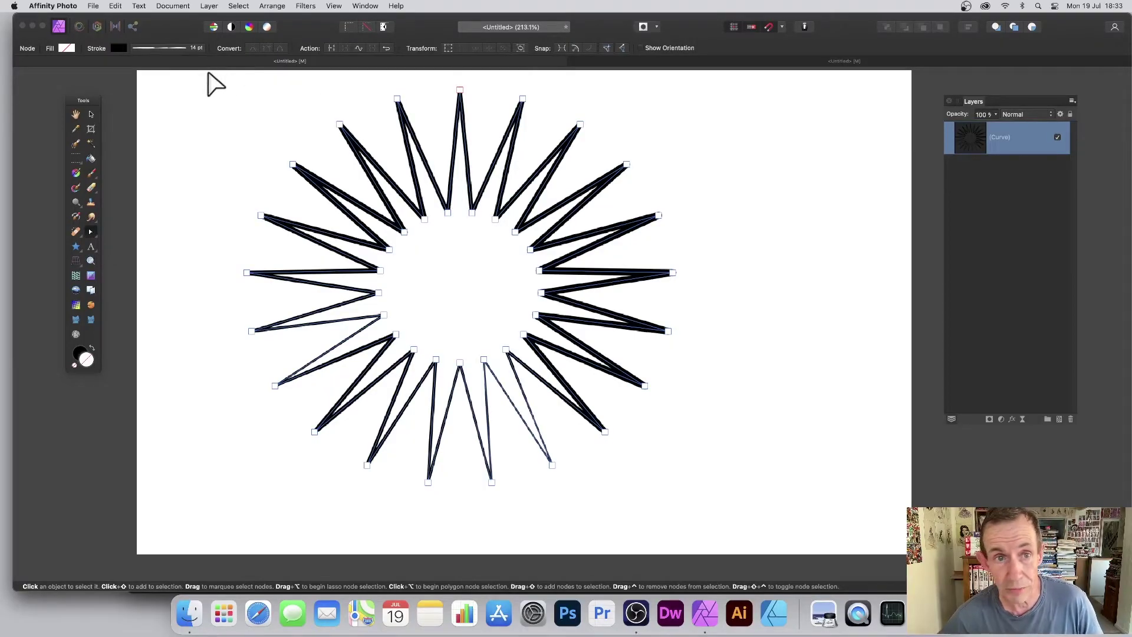
Step: Select all the star's nodes and use Break Curve to split it into separate Curve layers
drag(209, 73, 758, 537)
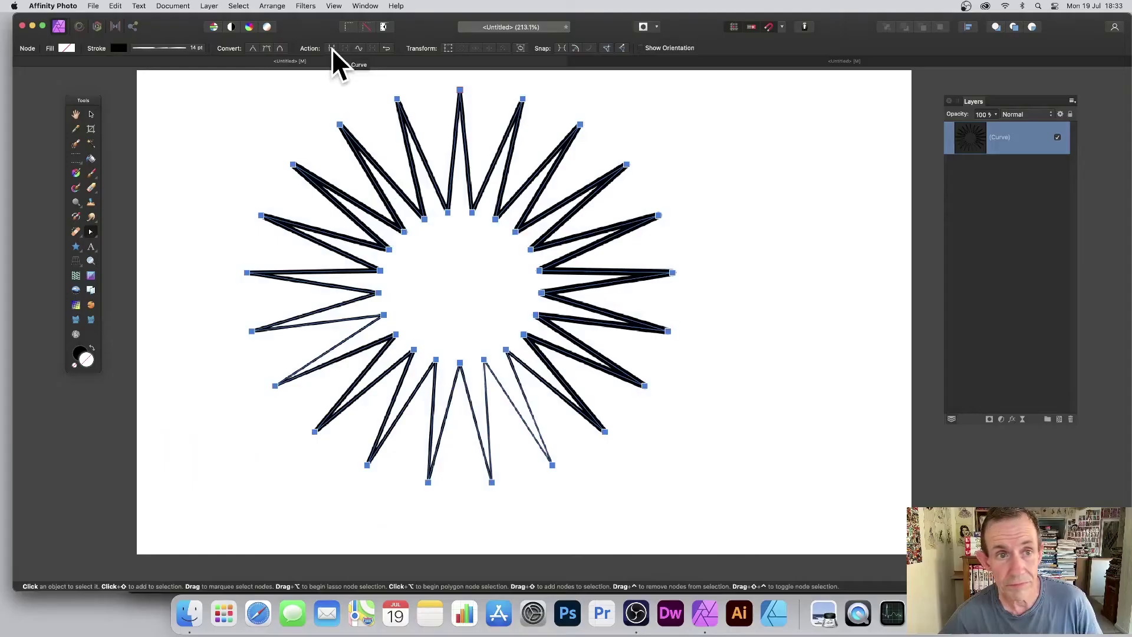
click(331, 48)
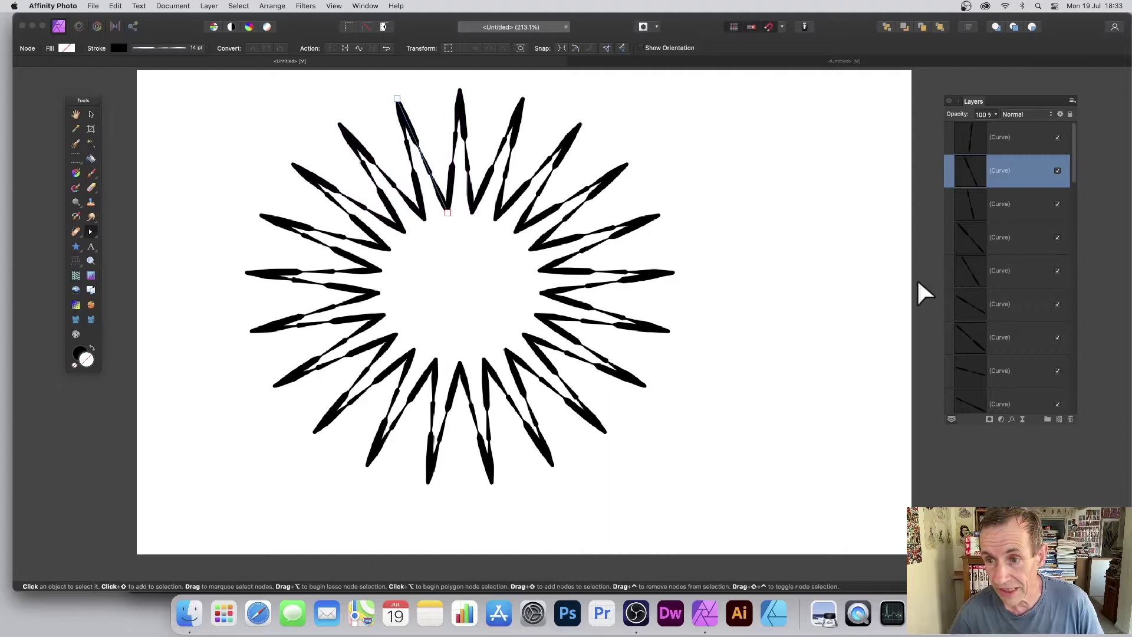
click(964, 277)
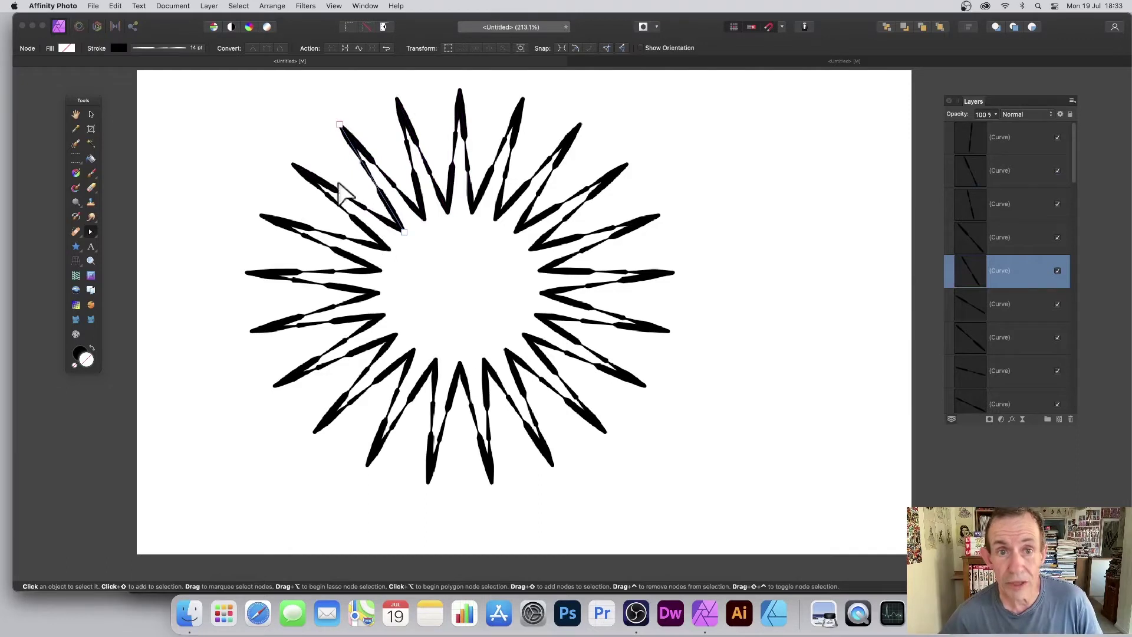
Step: Select all the star's Curve layers, set stroke width 16 pt and reshape the Pressure graph
click(1022, 389)
scroll(1023, 383, down, 5)
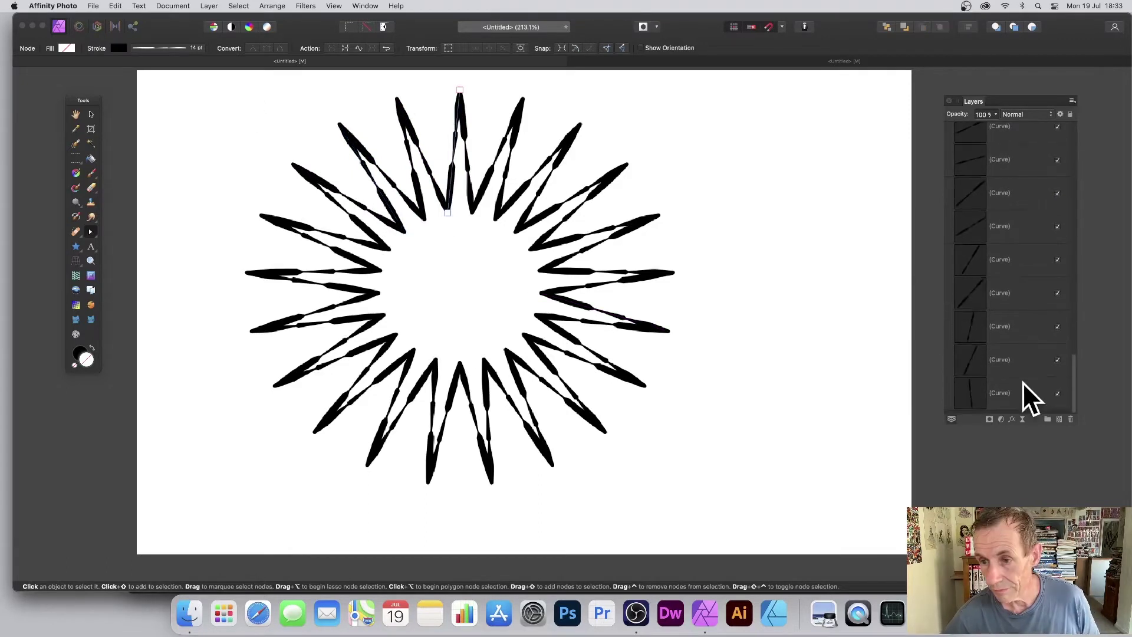
shift+click(1019, 394)
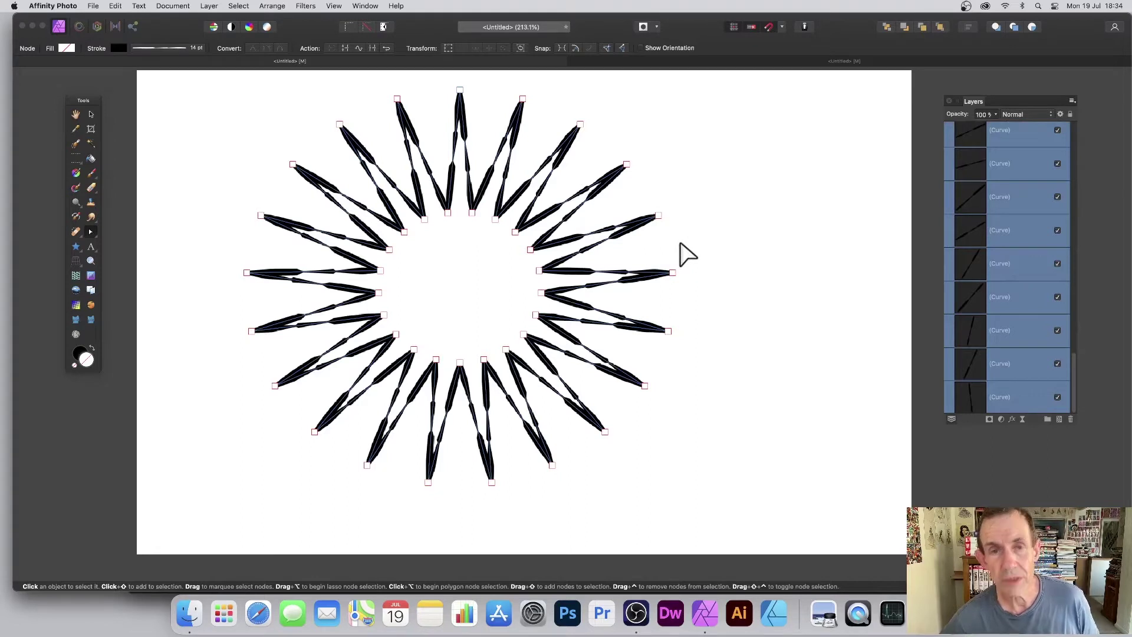
click(164, 47)
drag(157, 79, 164, 79)
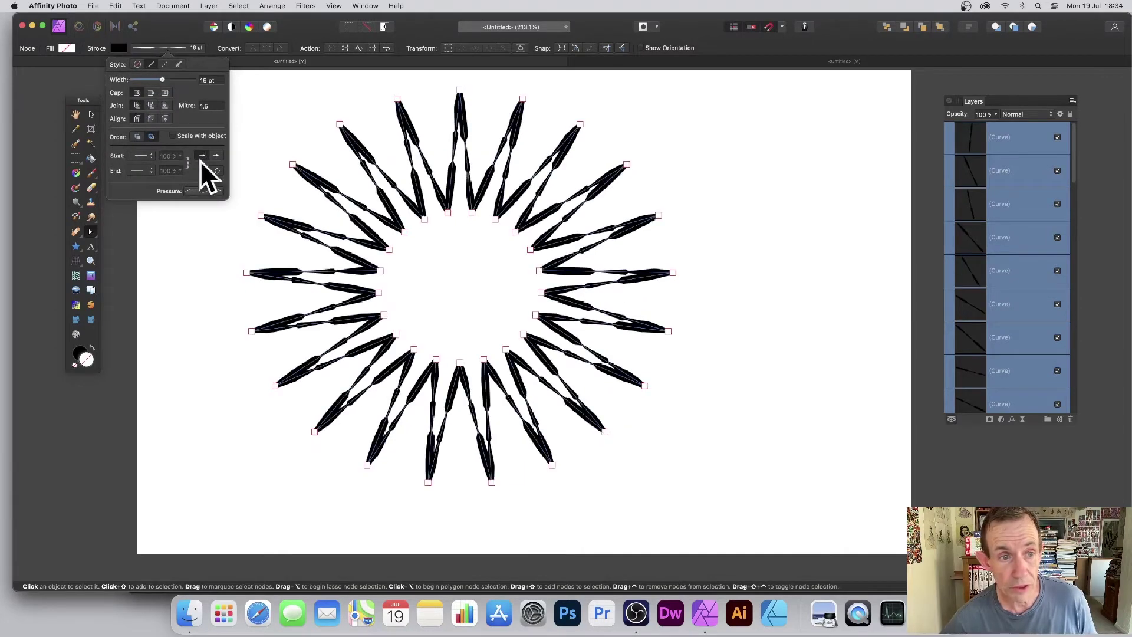
click(208, 192)
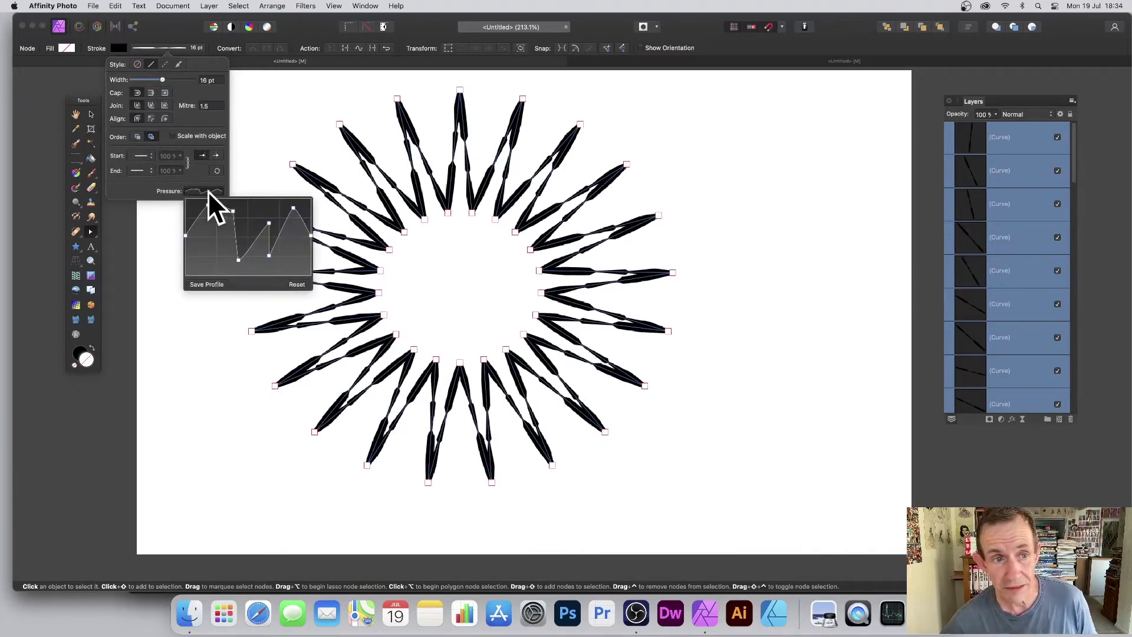
mouse_move(239, 260)
mouse_down()
mouse_move(246, 229)
mouse_move(242, 260)
mouse_move(250, 241)
mouse_move(270, 240)
mouse_up()
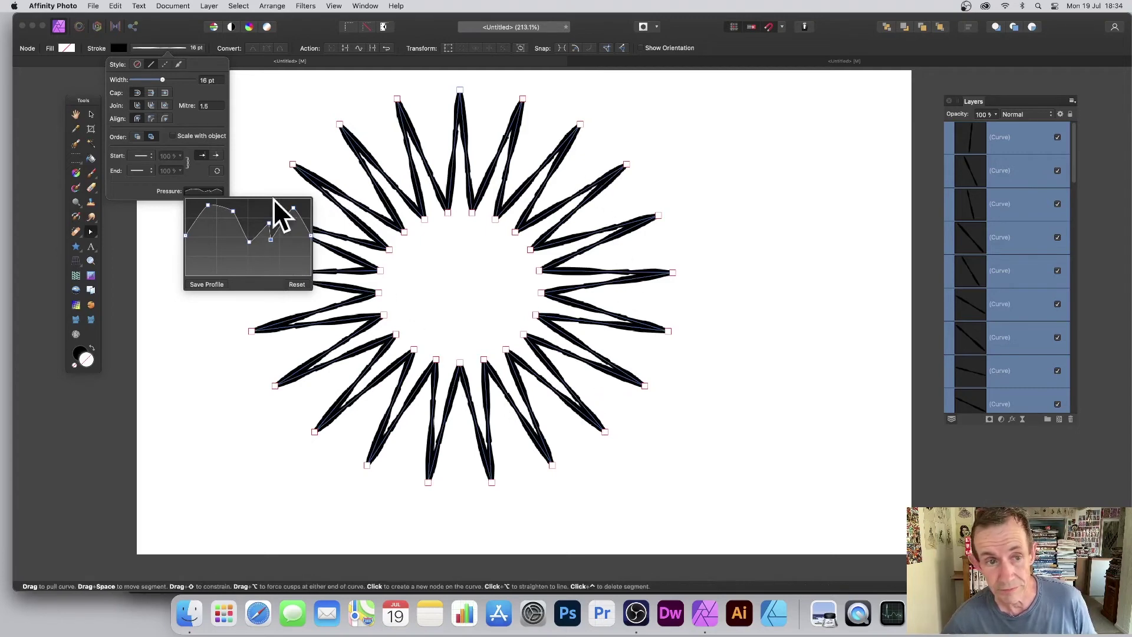
mouse_move(293, 207)
mouse_down()
mouse_move(303, 255)
mouse_move(309, 229)
mouse_move(302, 263)
mouse_up()
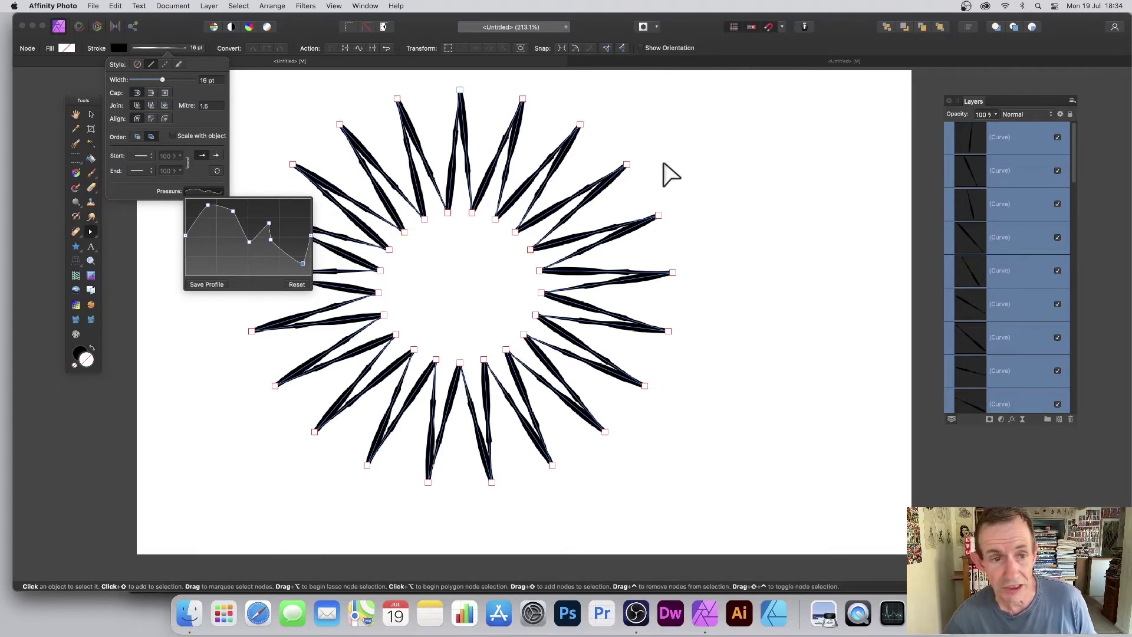
click(715, 190)
Step: Give the top-right spike curve its own pressure profile by moving a Pressure graph node
click(613, 175)
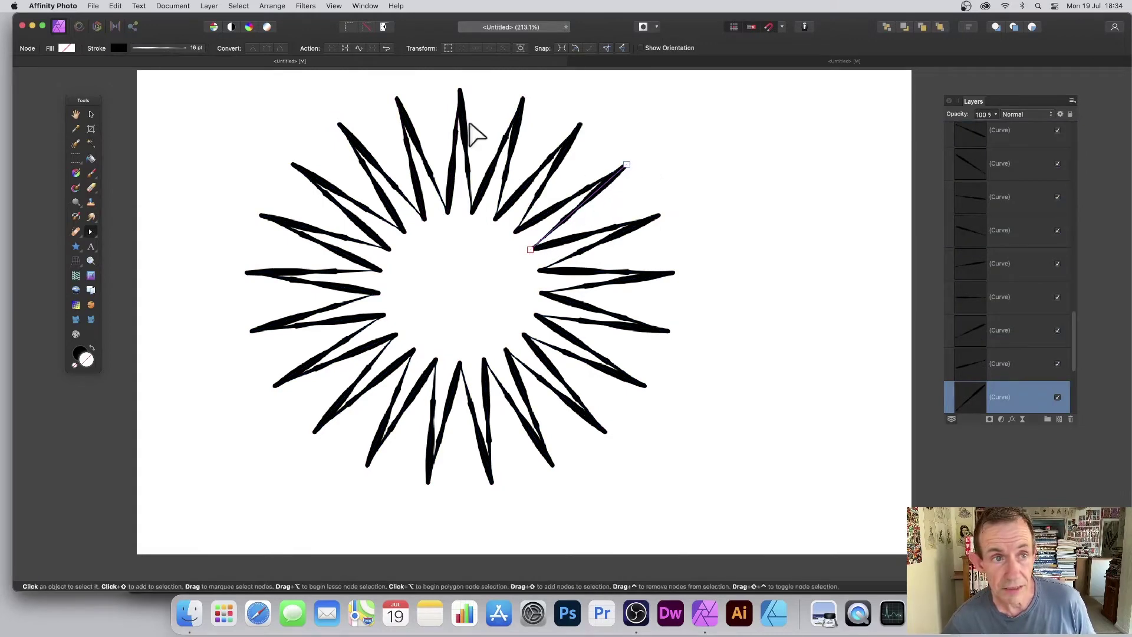
click(188, 48)
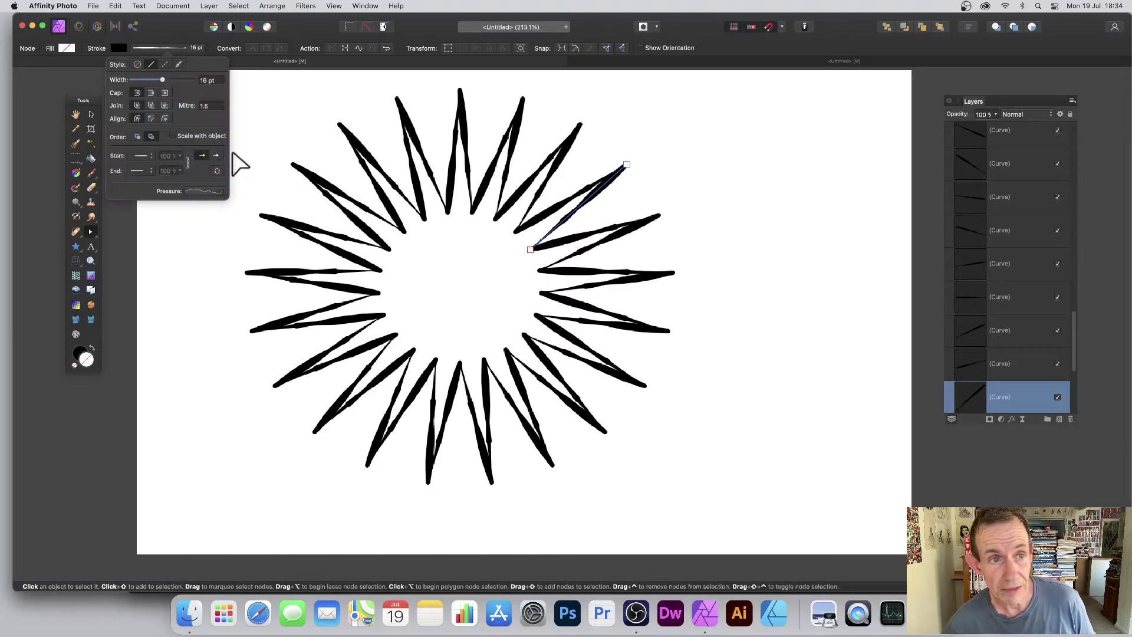
click(199, 190)
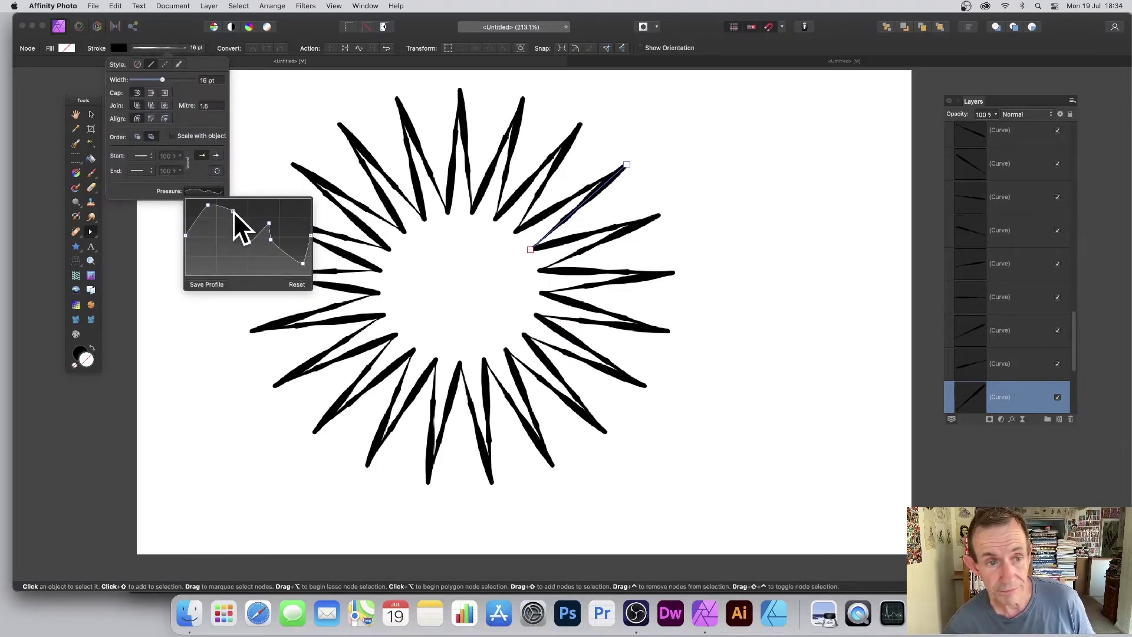
mouse_move(233, 211)
mouse_down()
mouse_move(221, 254)
mouse_move(230, 210)
mouse_move(223, 252)
mouse_move(246, 225)
mouse_move(248, 241)
mouse_up()
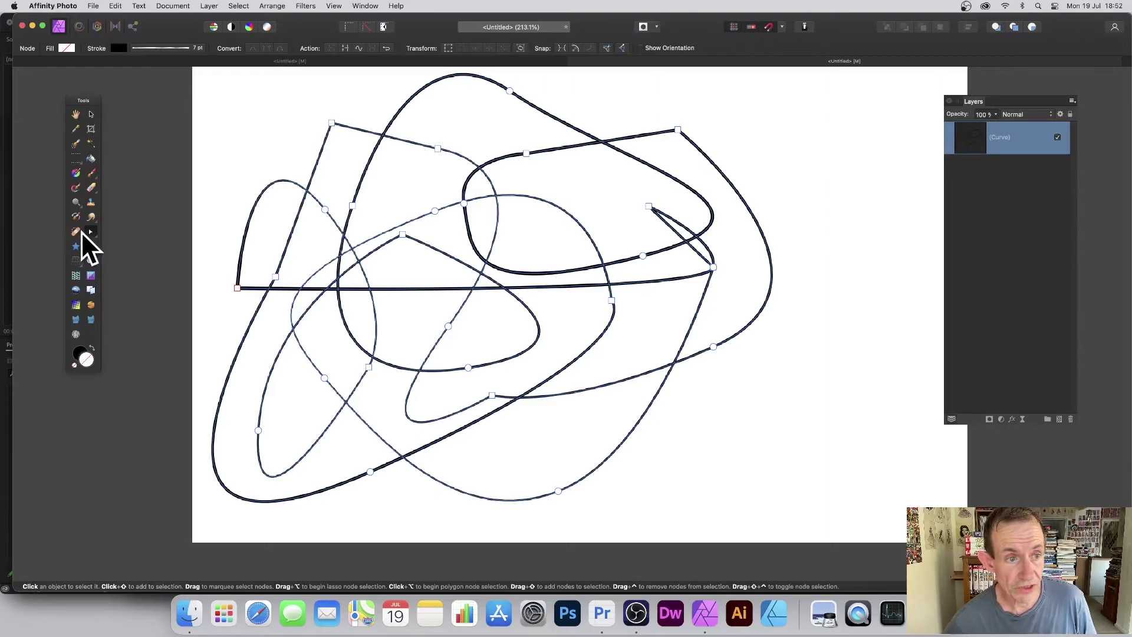
Step: Marquee-select the doodle's nodes and apply Break Curve to split it into separate curves
drag(177, 70, 842, 551)
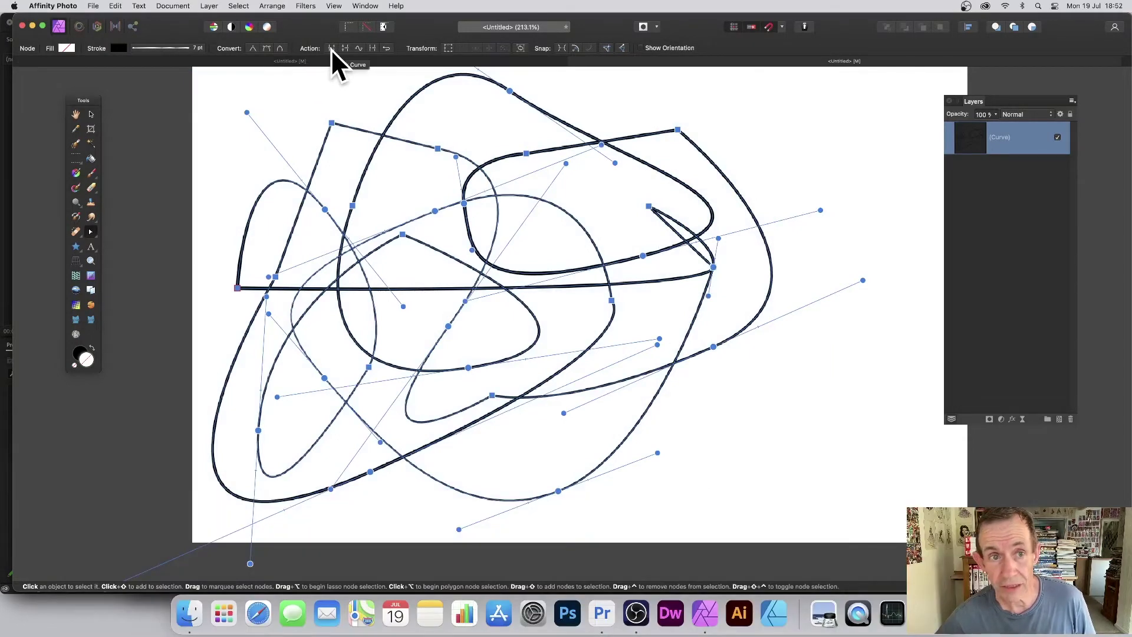
click(331, 49)
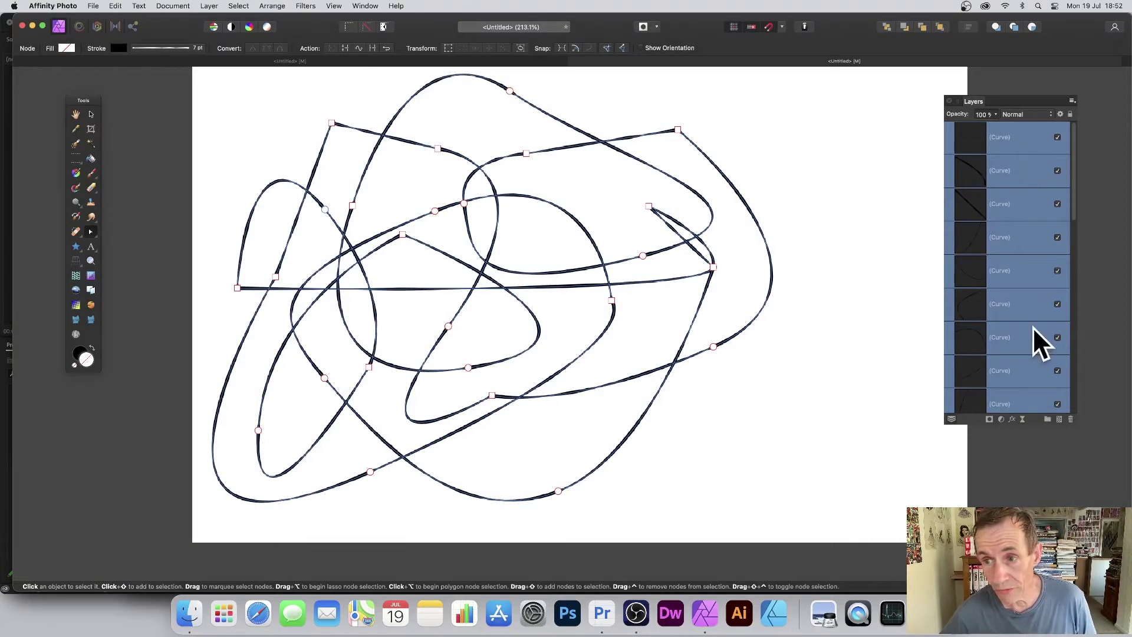
Step: Set the doodle curves' stroke width to 22 pt and lower the Pressure graph's top node
click(178, 47)
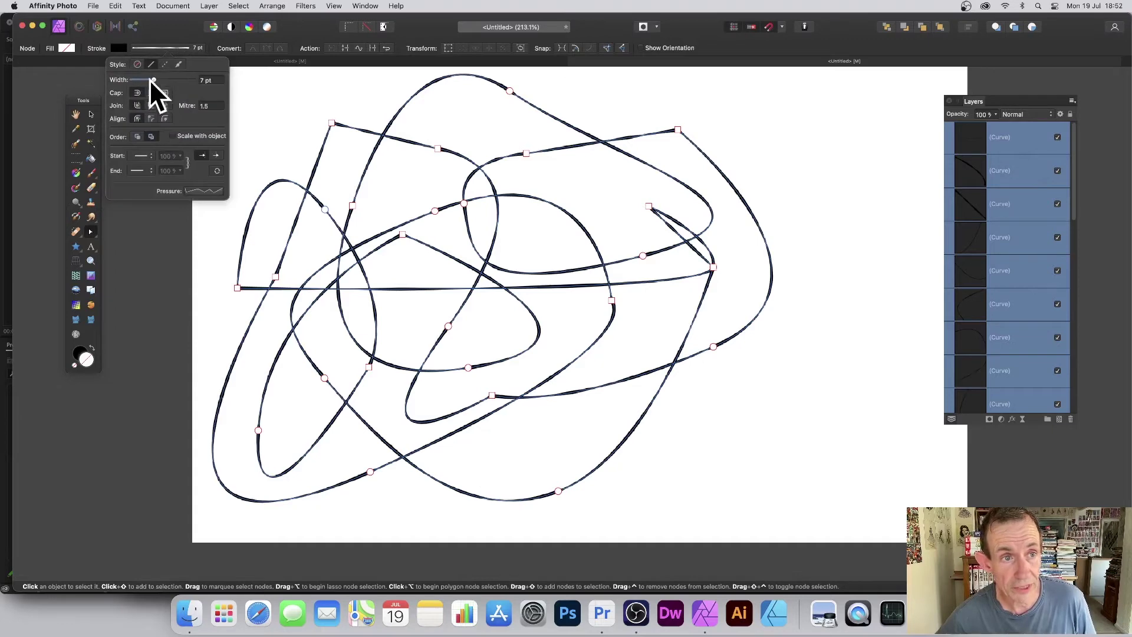
drag(150, 79, 166, 80)
click(209, 191)
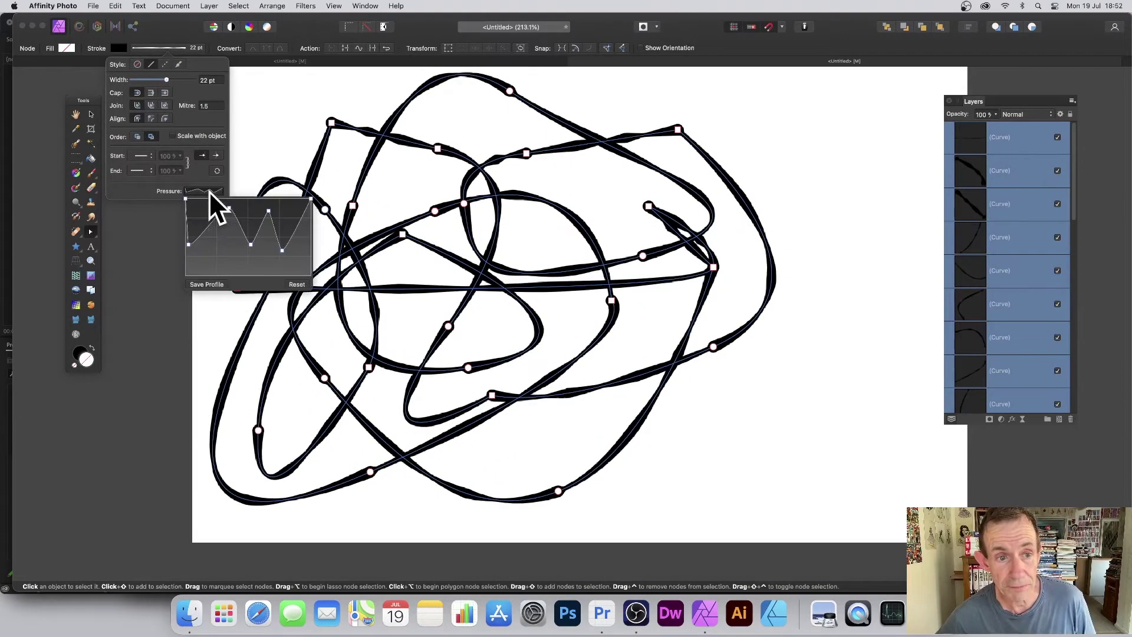
mouse_move(228, 207)
mouse_down()
mouse_move(225, 246)
mouse_move(224, 219)
mouse_up()
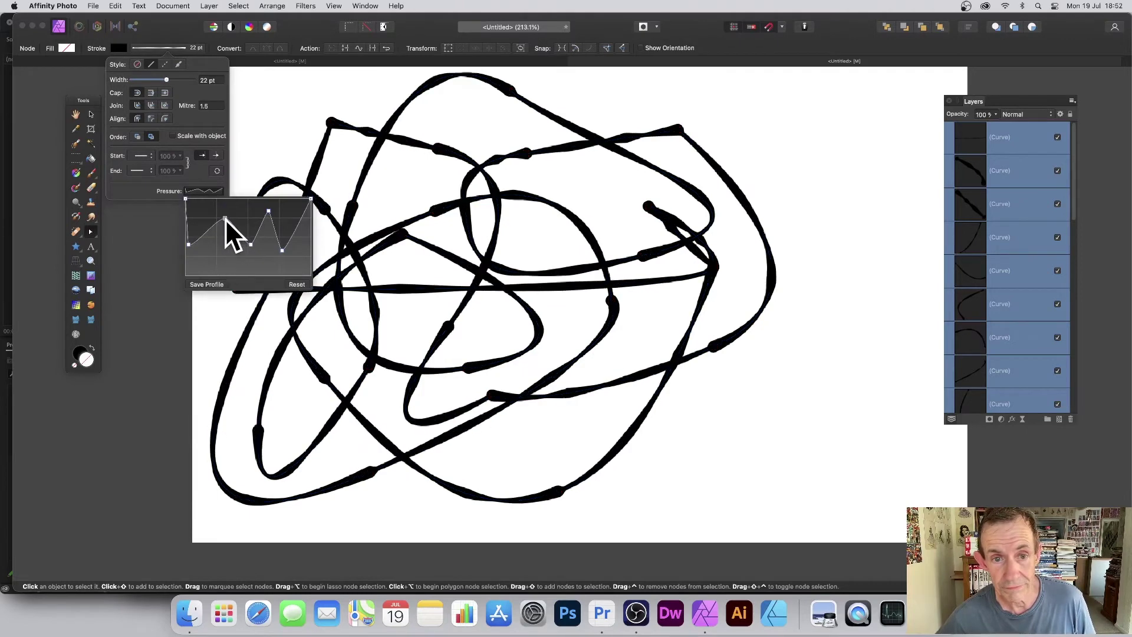
click(1009, 177)
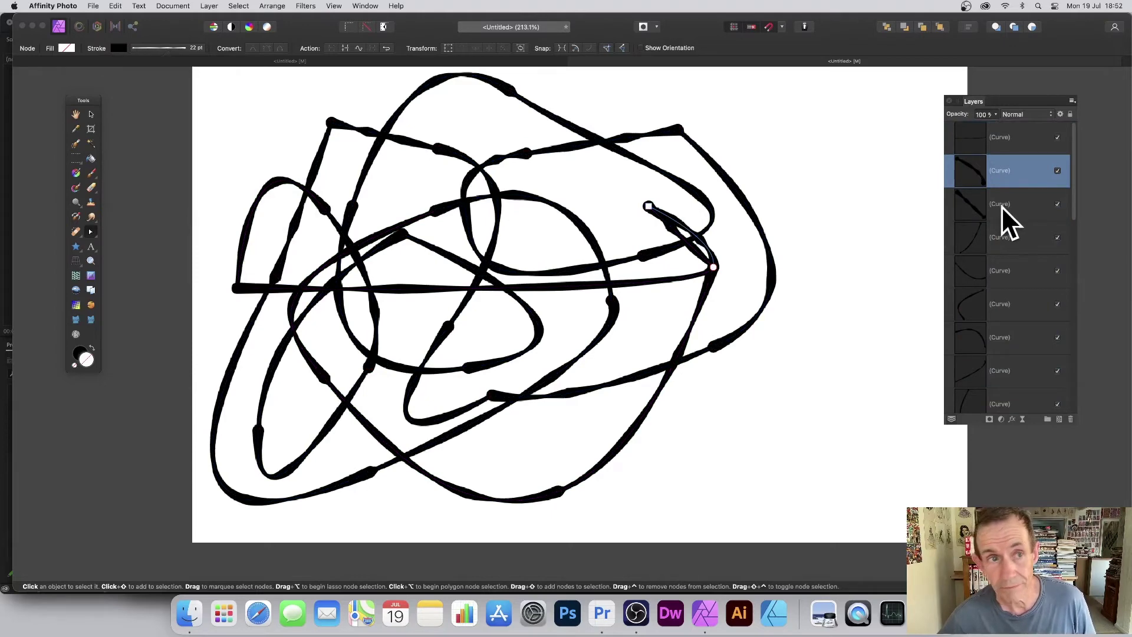
Step: Make four selected doodle curves 5 pt wide with a red stroke colour
shift+click(1006, 268)
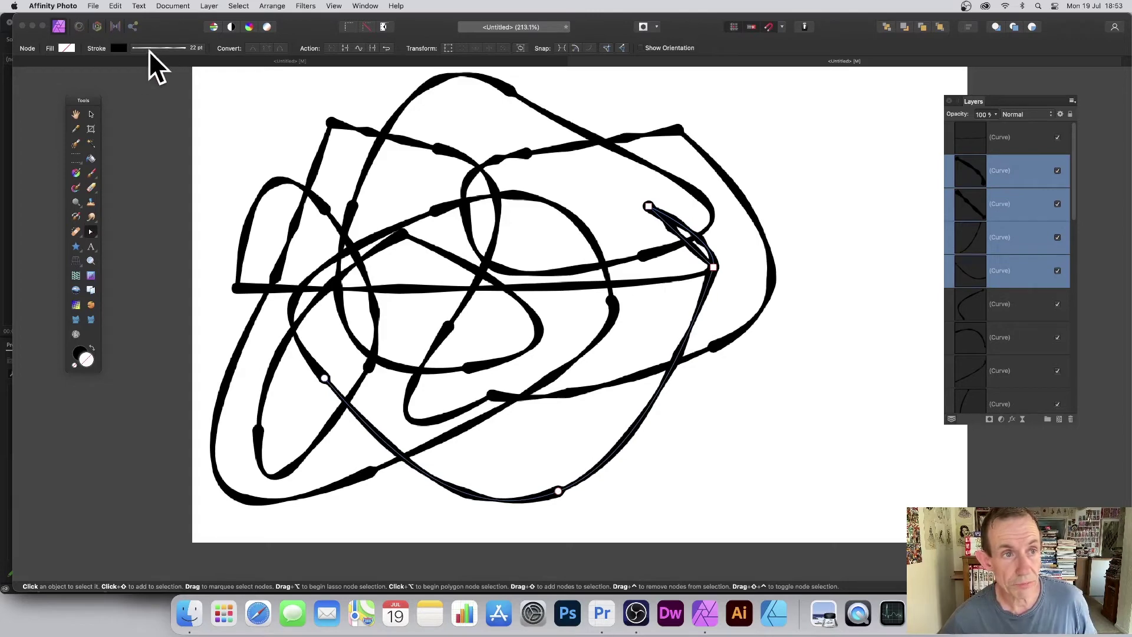
click(177, 48)
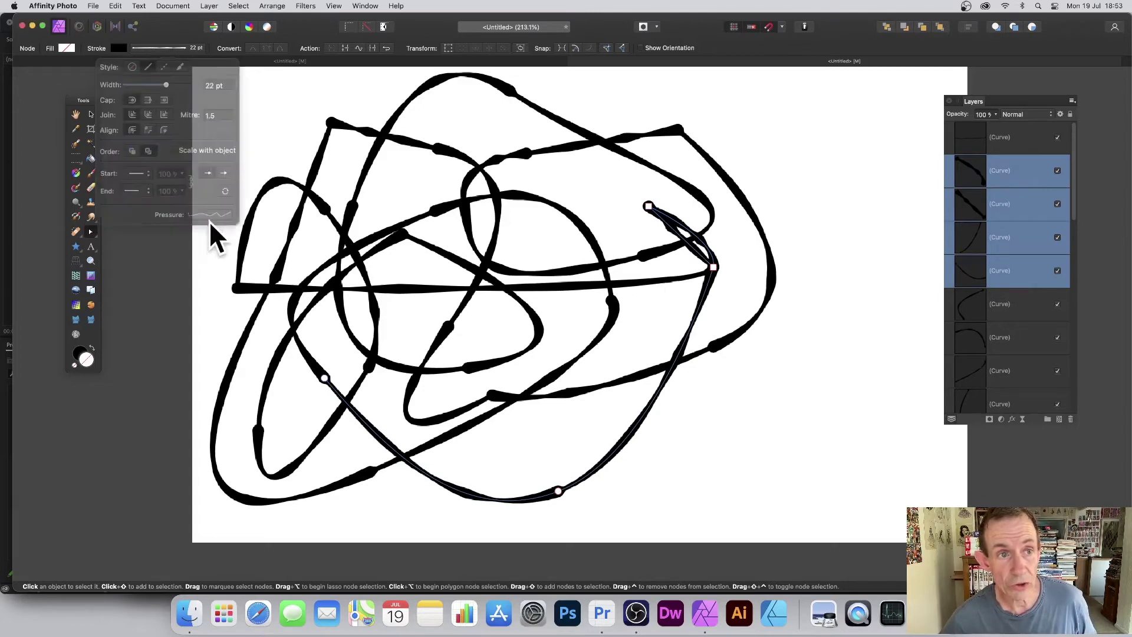
drag(164, 81, 151, 76)
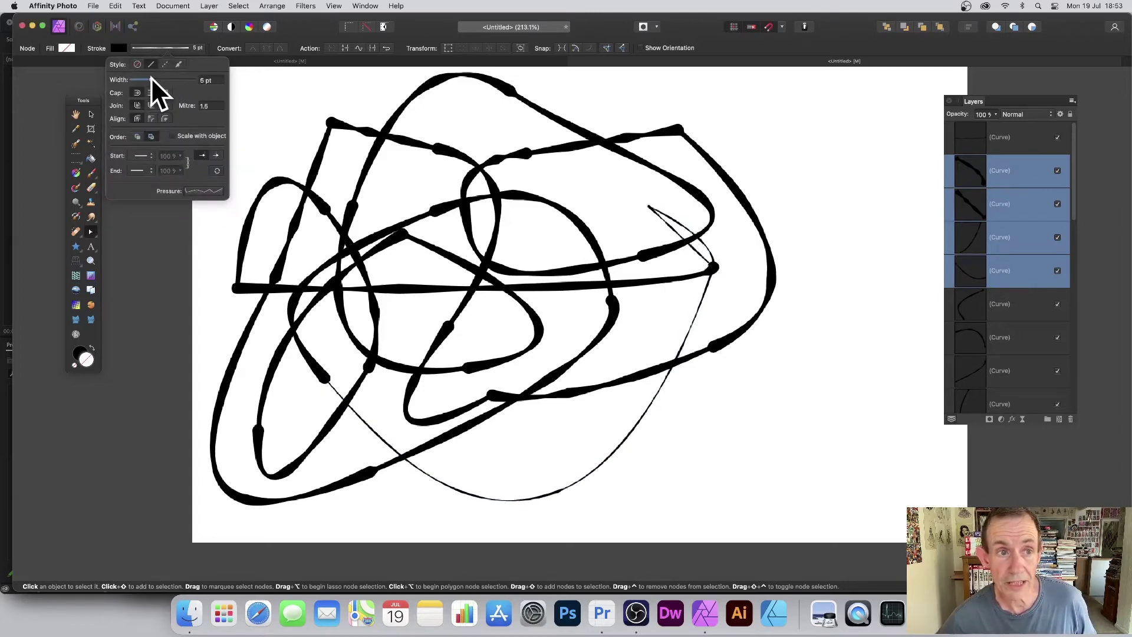
click(116, 47)
click(206, 125)
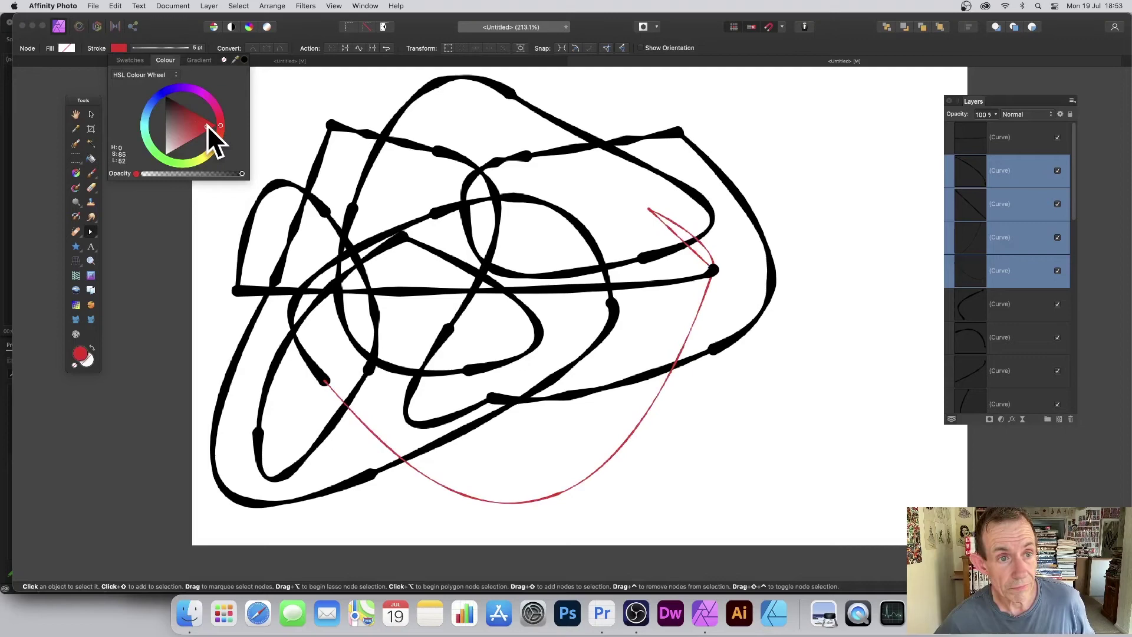